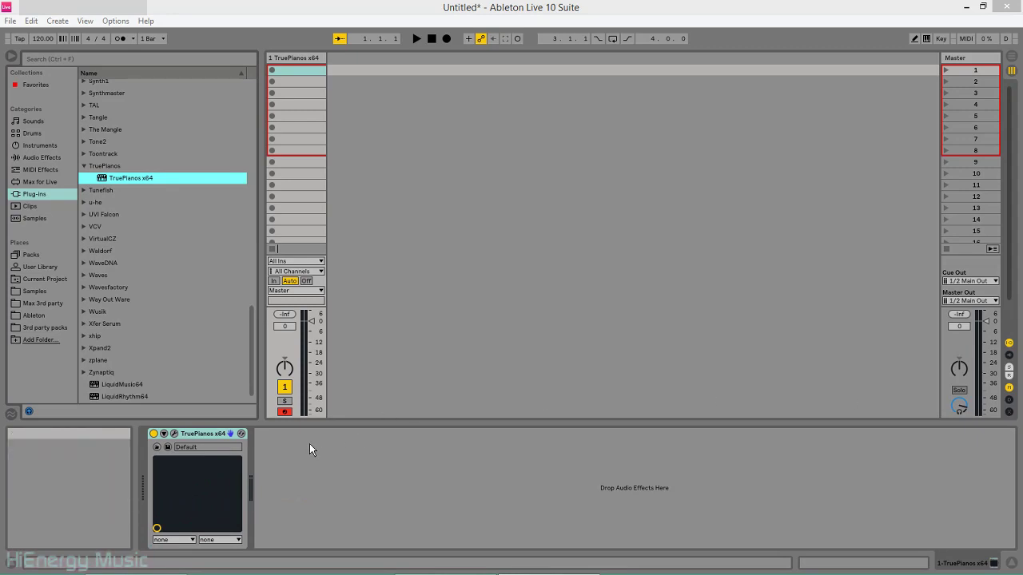
# - Launch OrbComposer and start a new project from the Piano template, with tracks Piano1–Piano4
pyautogui.click(286, 410)
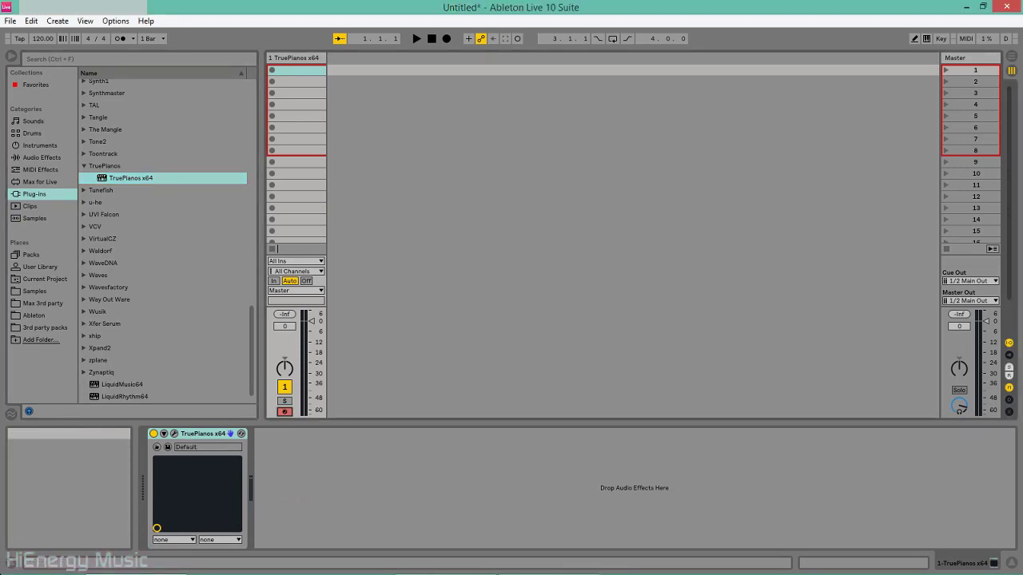
pyautogui.moveTo(260, 573)
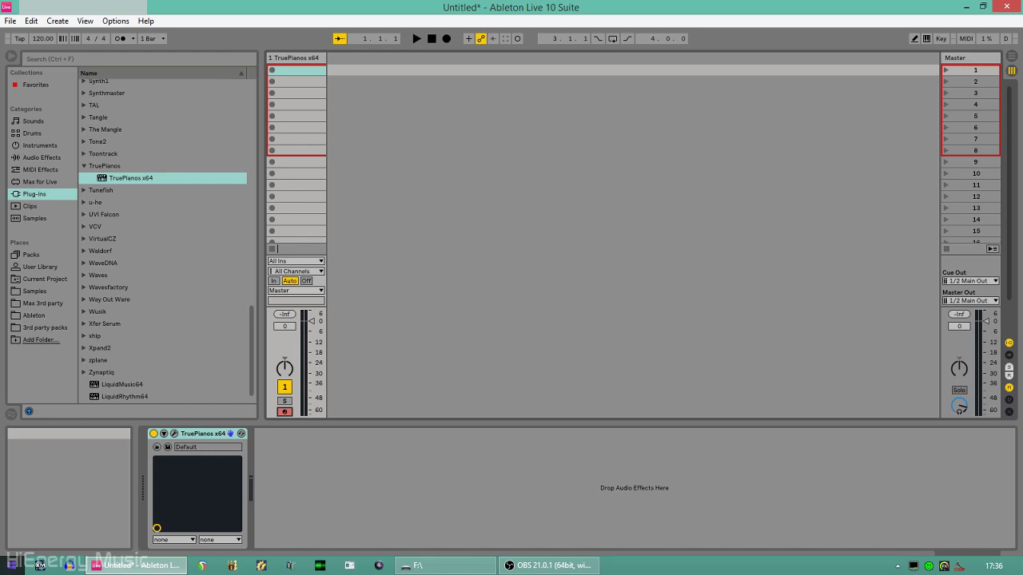
pyautogui.click(379, 571)
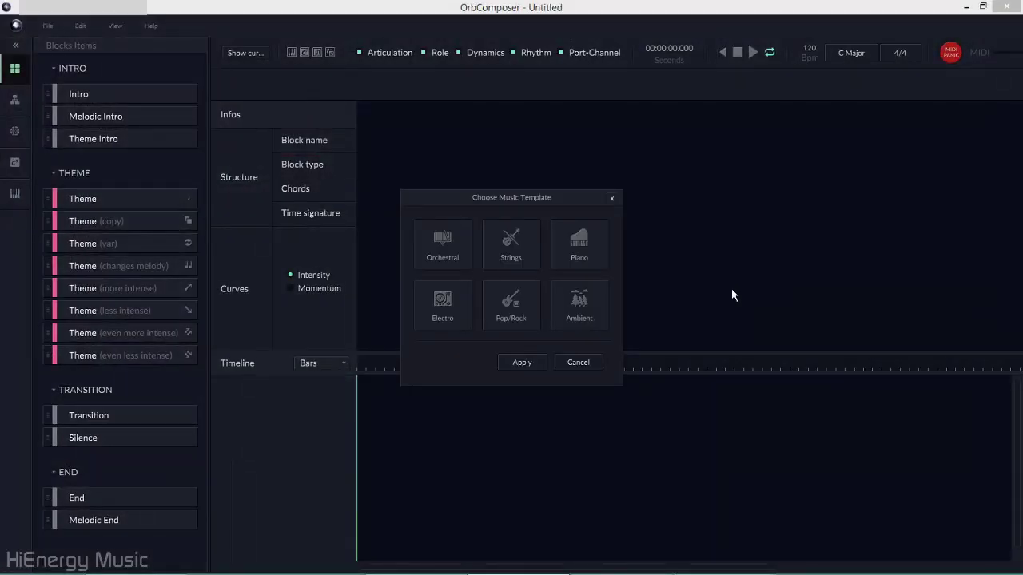
pyautogui.click(579, 240)
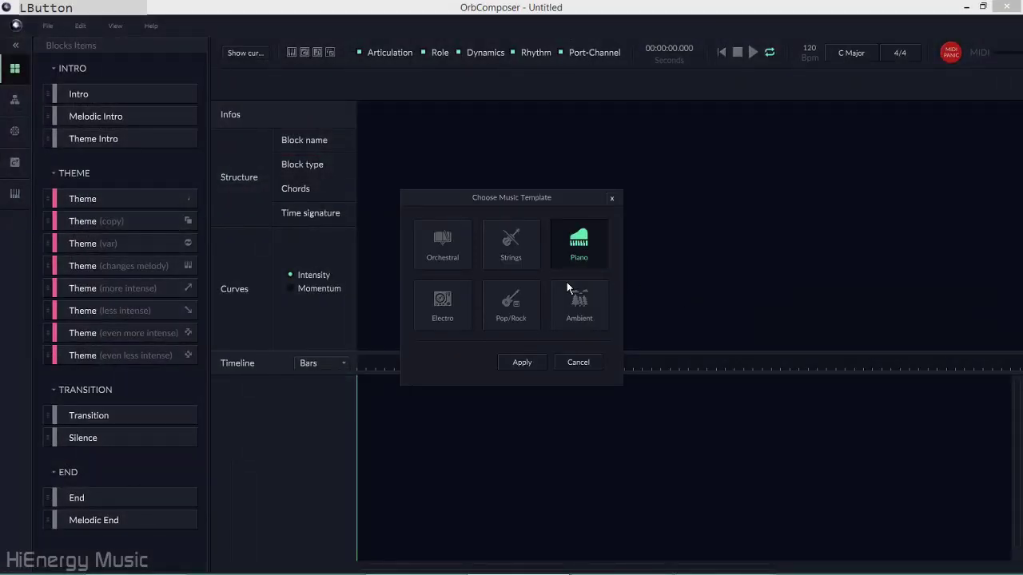
pyautogui.click(515, 362)
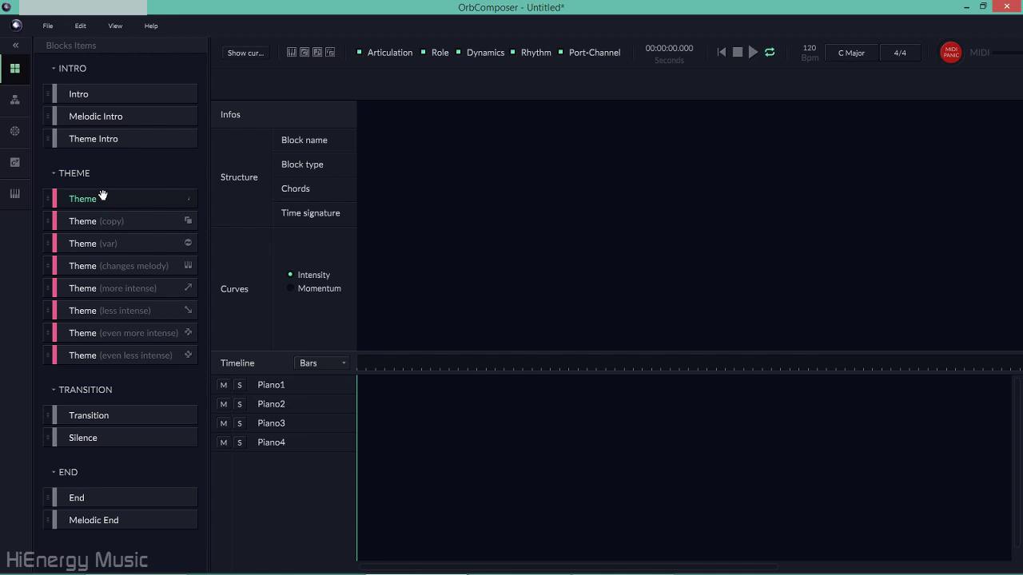
# - Add a Theme block with a Q Aq Q A' bar structure and a Piano1 clip spanning it
pyautogui.moveTo(84, 200); pyautogui.dragTo(428, 115)
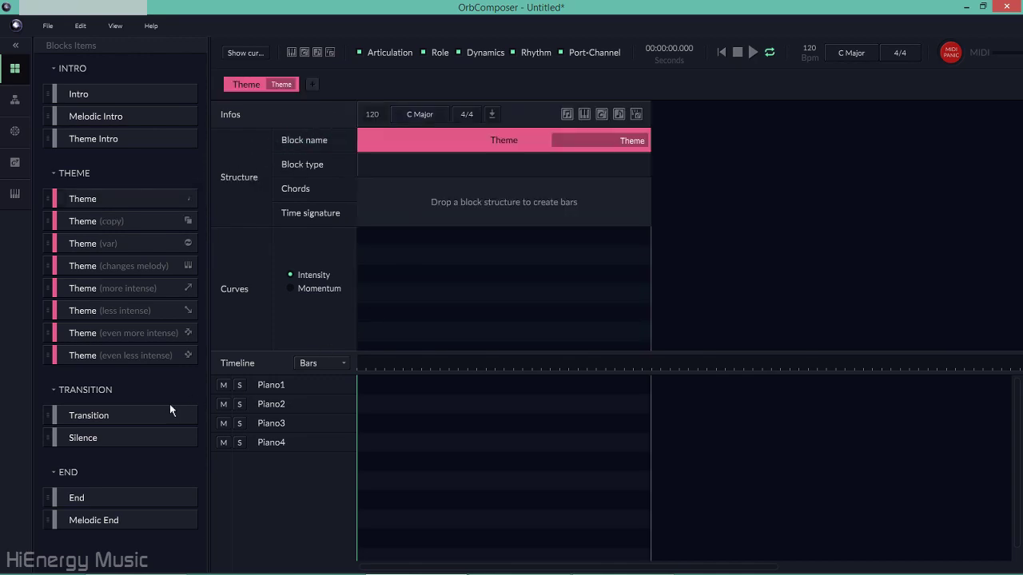
pyautogui.click(13, 105)
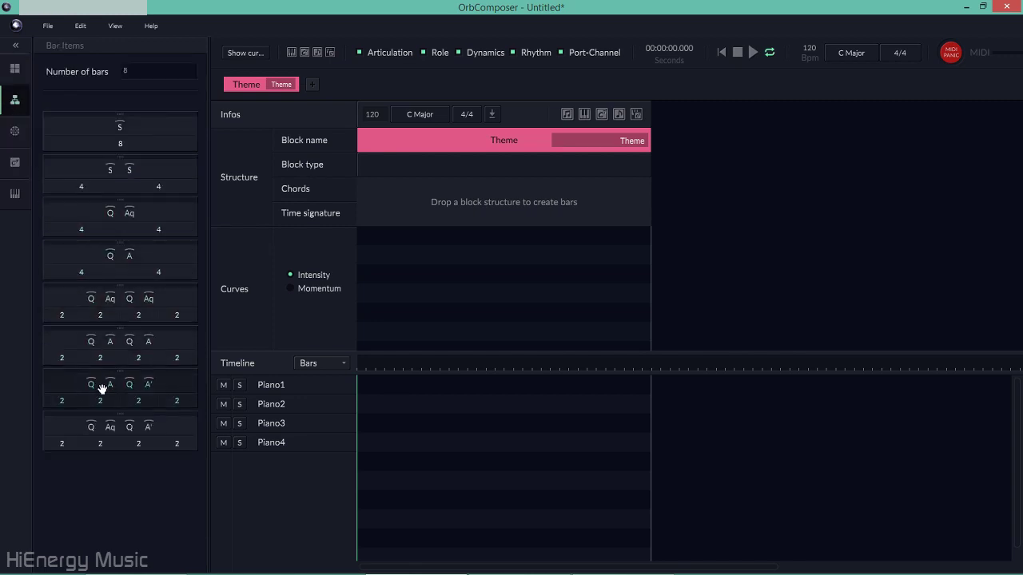
pyautogui.moveTo(99, 425); pyautogui.dragTo(491, 206)
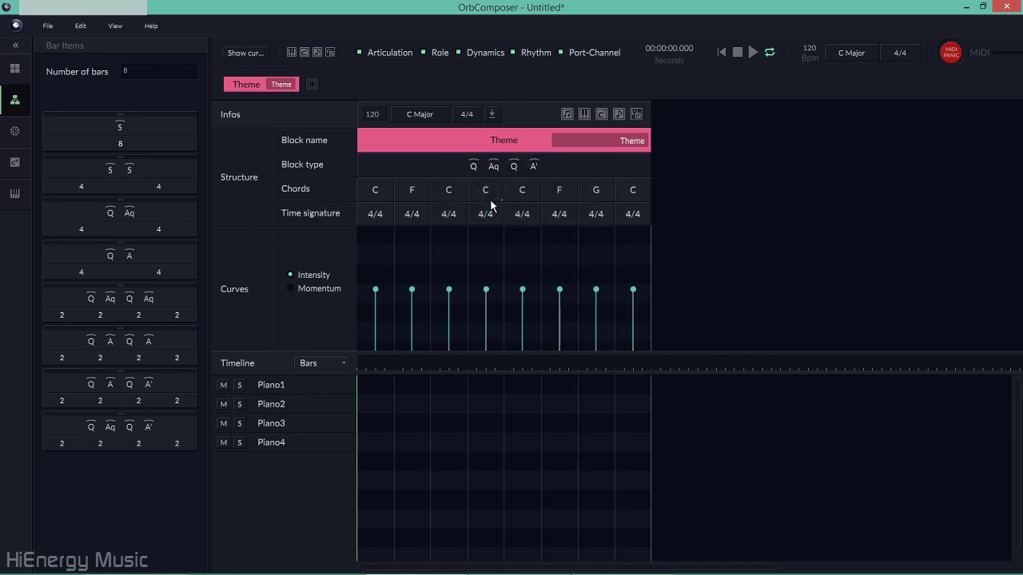
pyautogui.click(422, 393)
pyautogui.click(421, 393)
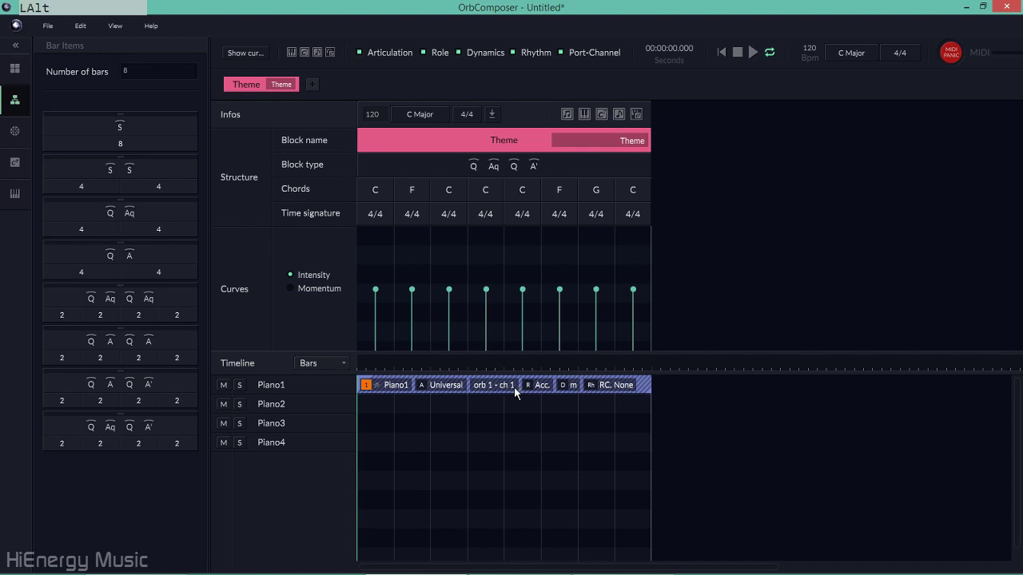
# - In Live, set the TruePianos track's input to orb 1, Ch. 1 with monitoring In
pyautogui.hotkey('alt', 'Tab')
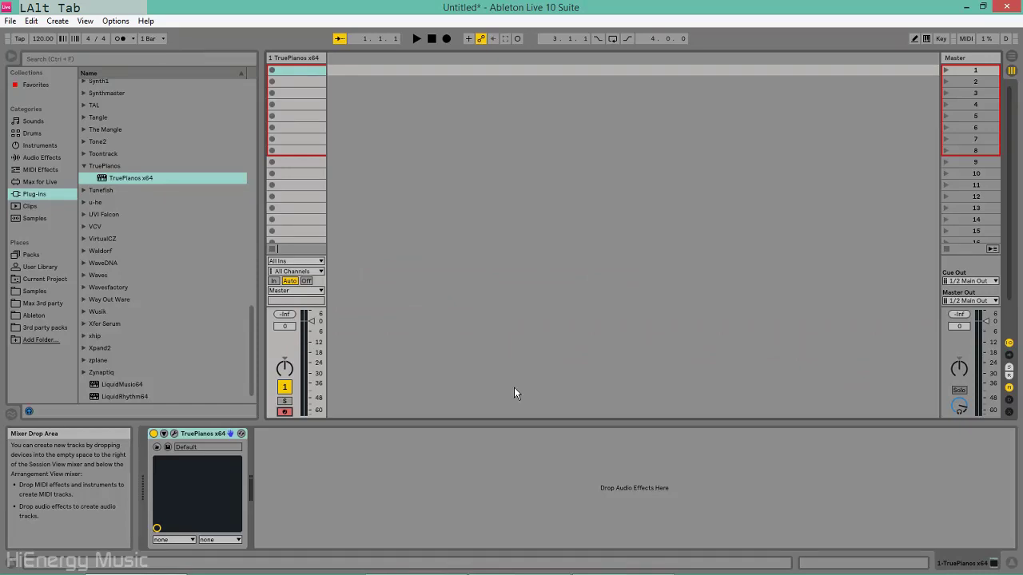
pyautogui.click(291, 261)
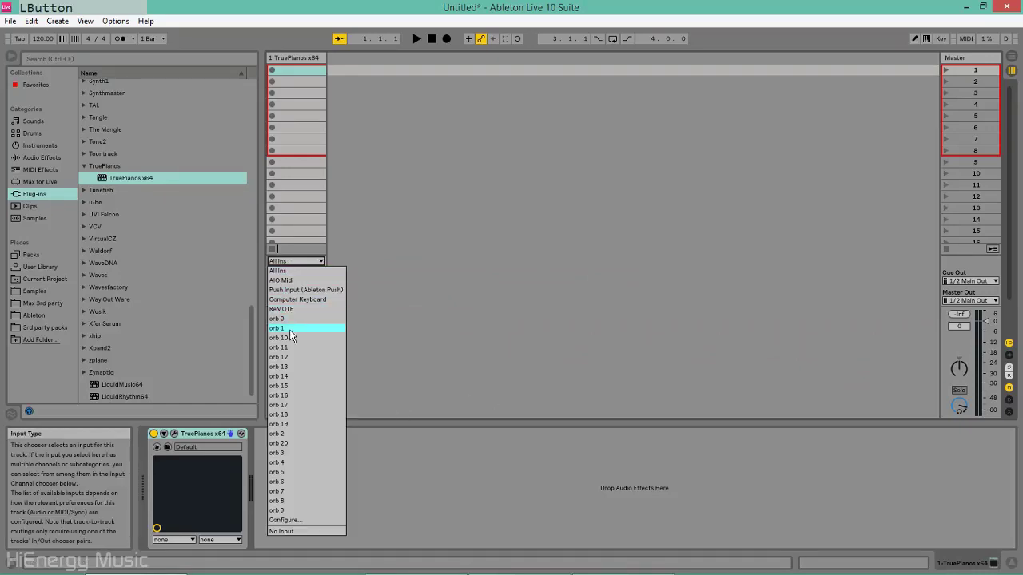
pyautogui.click(277, 328)
pyautogui.click(299, 272)
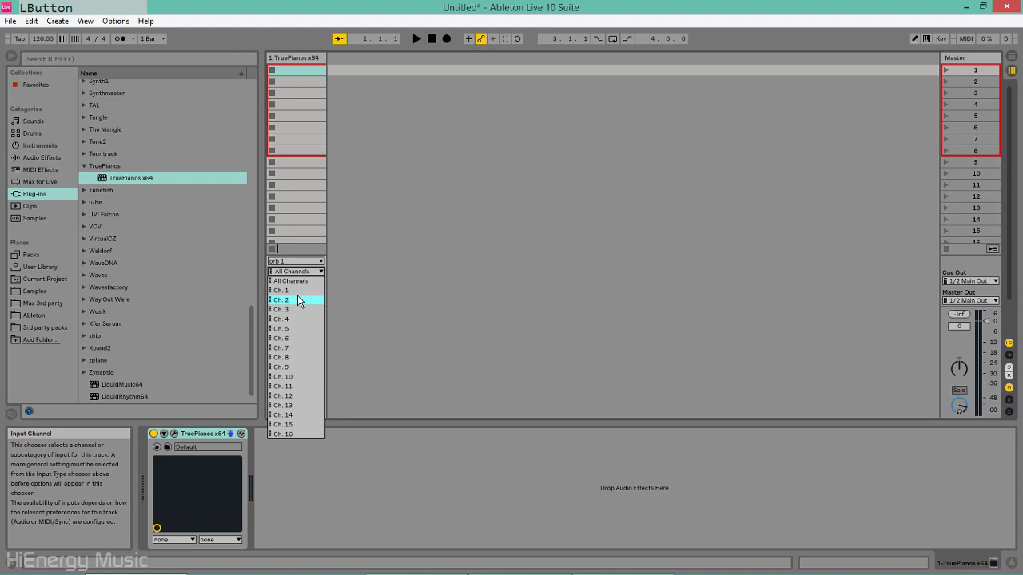
pyautogui.click(297, 291)
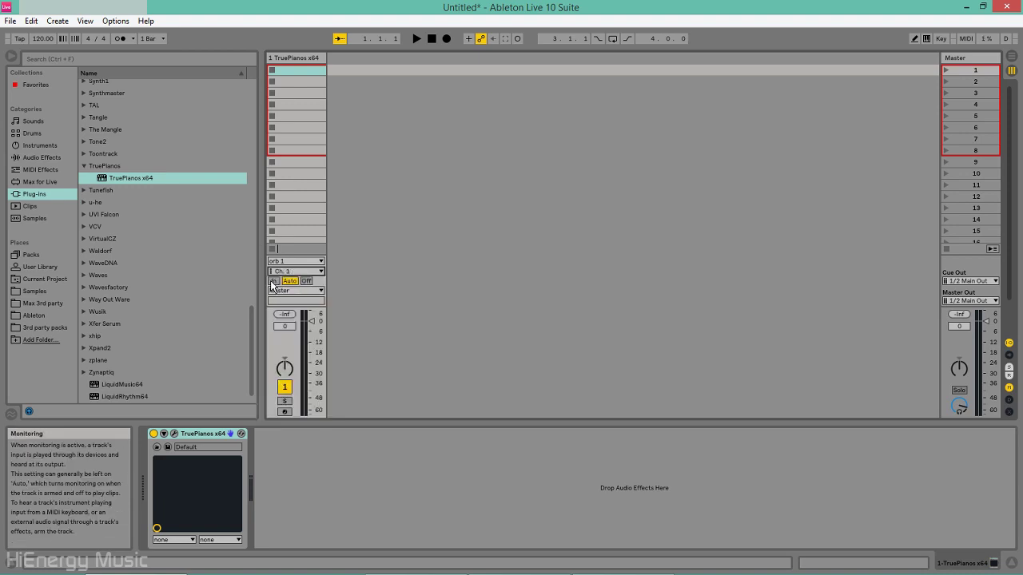
pyautogui.click(272, 283)
# - Play the Theme in OrbComposer from the start and stop it about 9.5 seconds in
pyautogui.hotkey('alt', 'Tab')
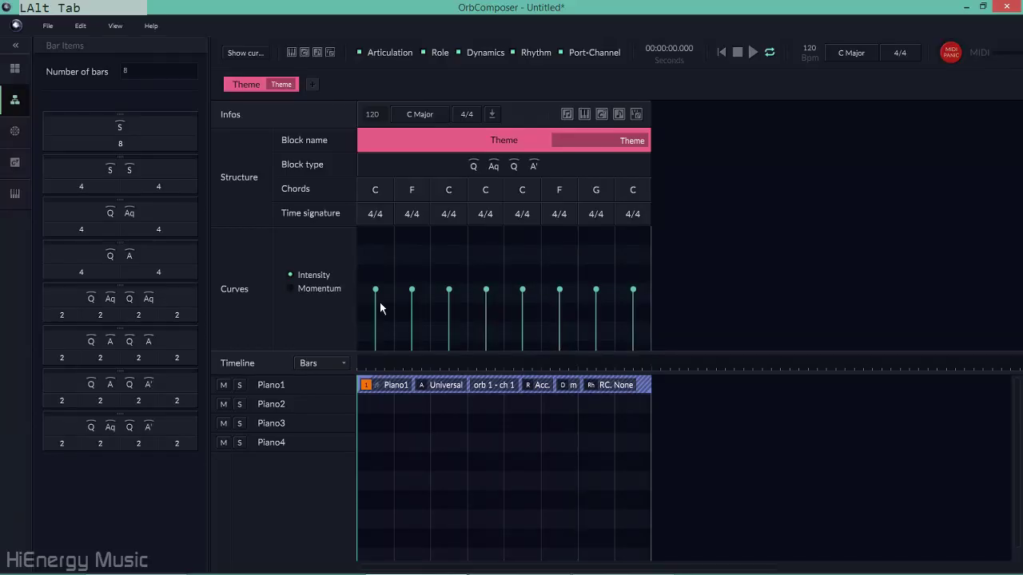
pyautogui.click(722, 54)
pyautogui.click(752, 53)
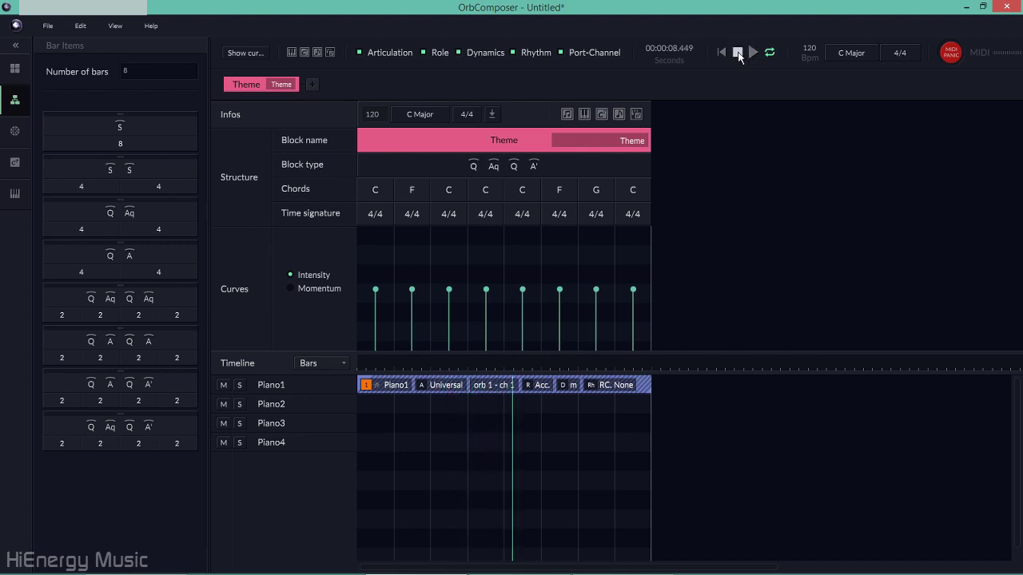
pyautogui.click(739, 53)
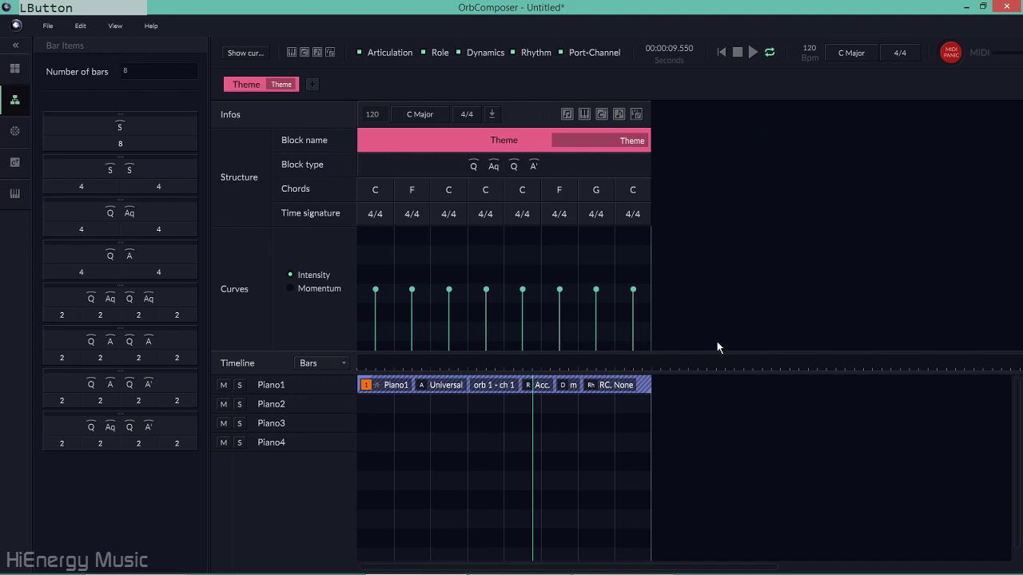
# - Set the Piano1 clip's role to Melody, keeping rhythm complexity at Average
pyautogui.doubleClick(623, 392)
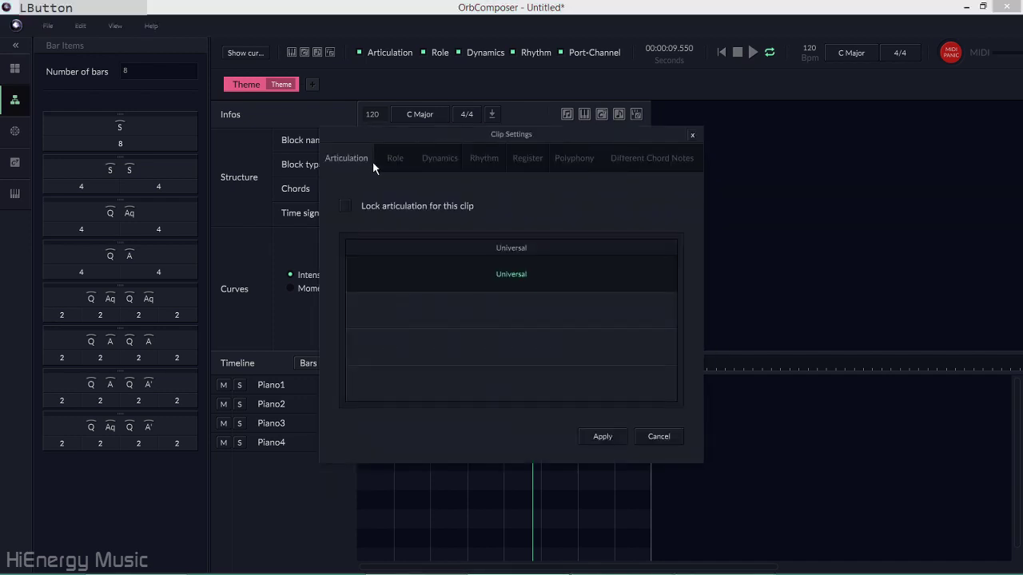
pyautogui.click(397, 158)
pyautogui.click(392, 271)
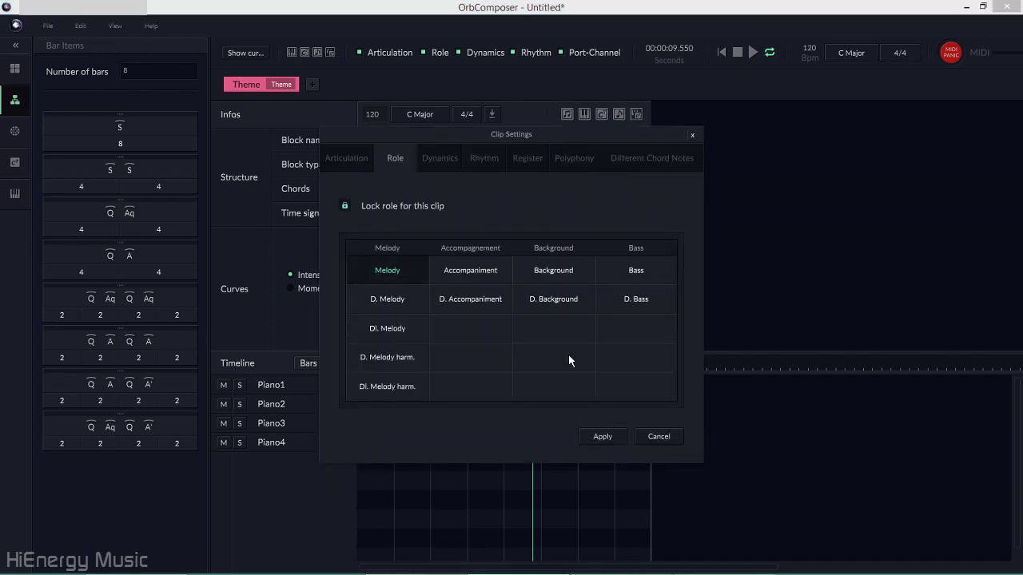
pyautogui.click(482, 157)
pyautogui.click(523, 263)
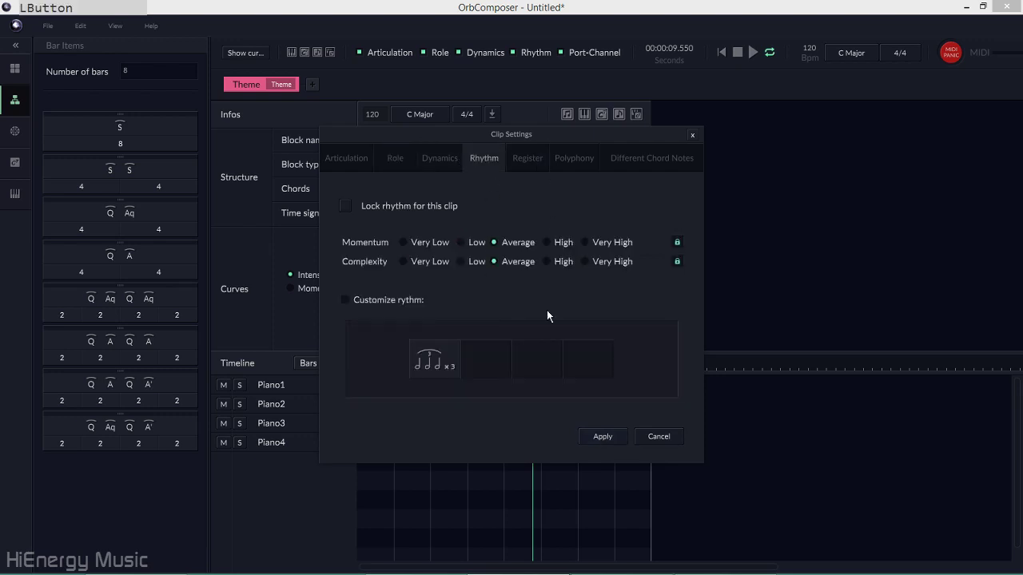
pyautogui.click(605, 437)
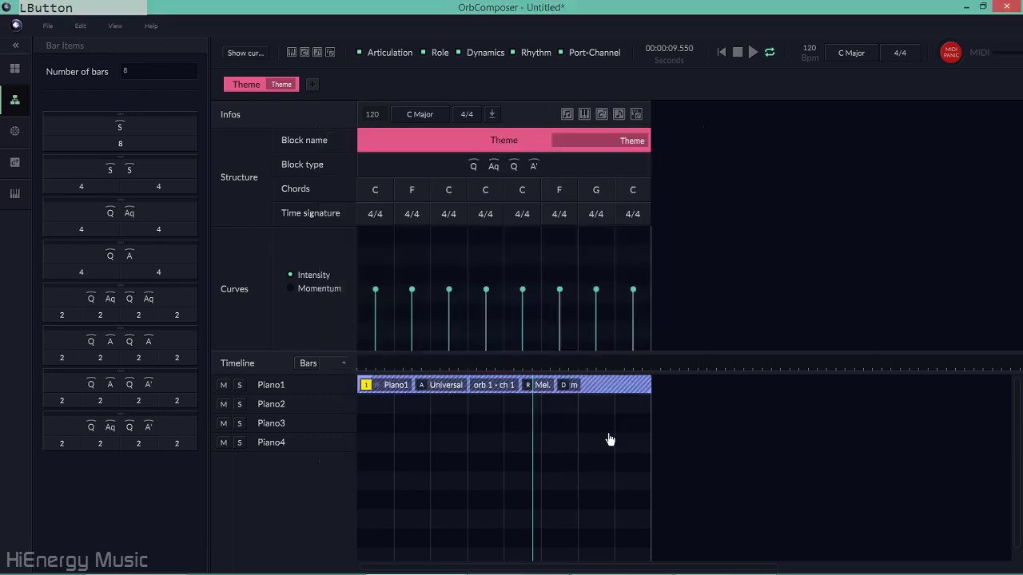
# - Replay the Theme from the start to hear the melody, then stop
pyautogui.click(722, 53)
pyautogui.click(752, 52)
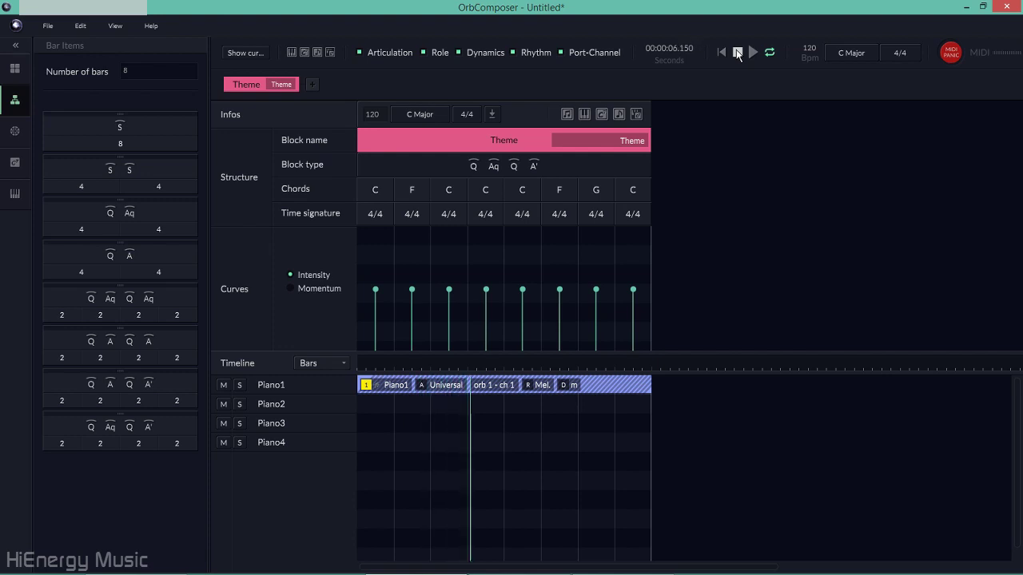
pyautogui.click(738, 52)
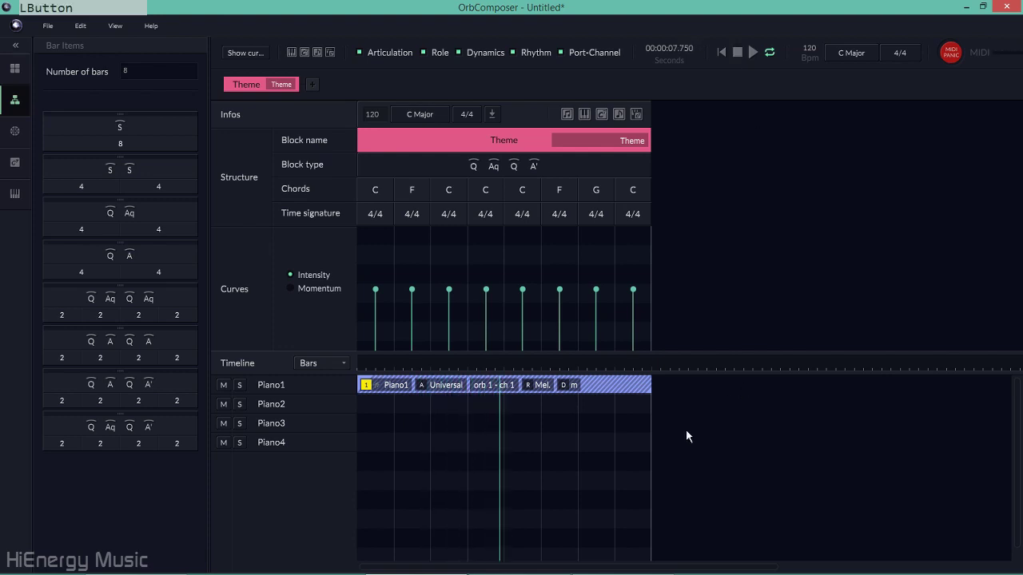
# - Give the Piano1 clip m < f > m dynamics and add a Piano2 clip
pyautogui.click(541, 387)
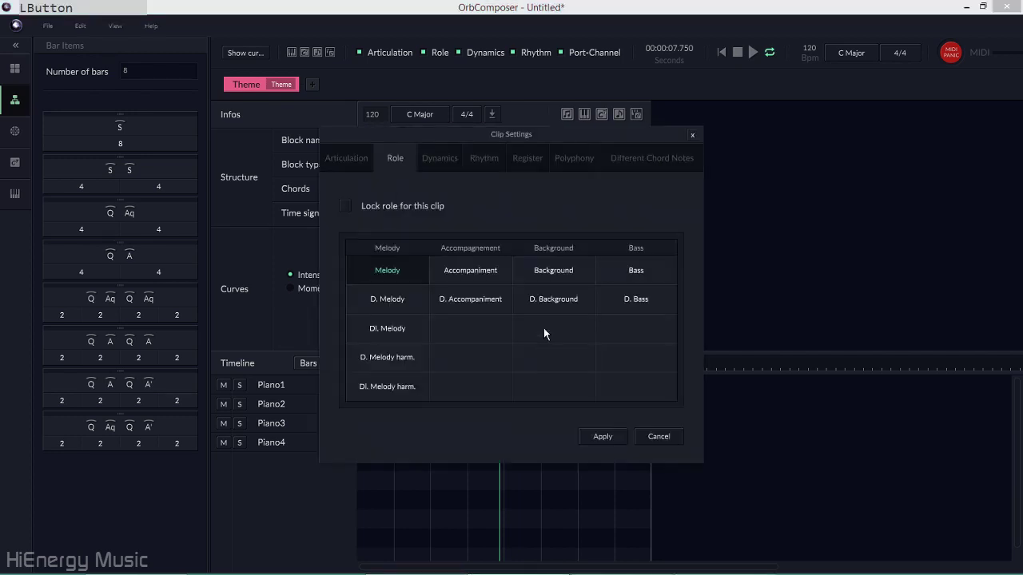
pyautogui.click(441, 158)
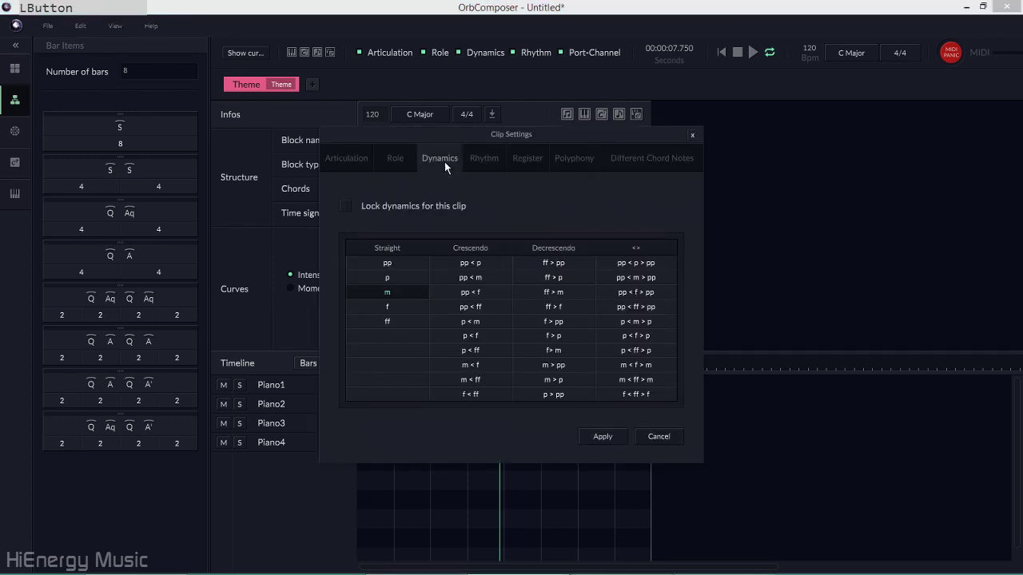
pyautogui.click(642, 366)
pyautogui.click(607, 438)
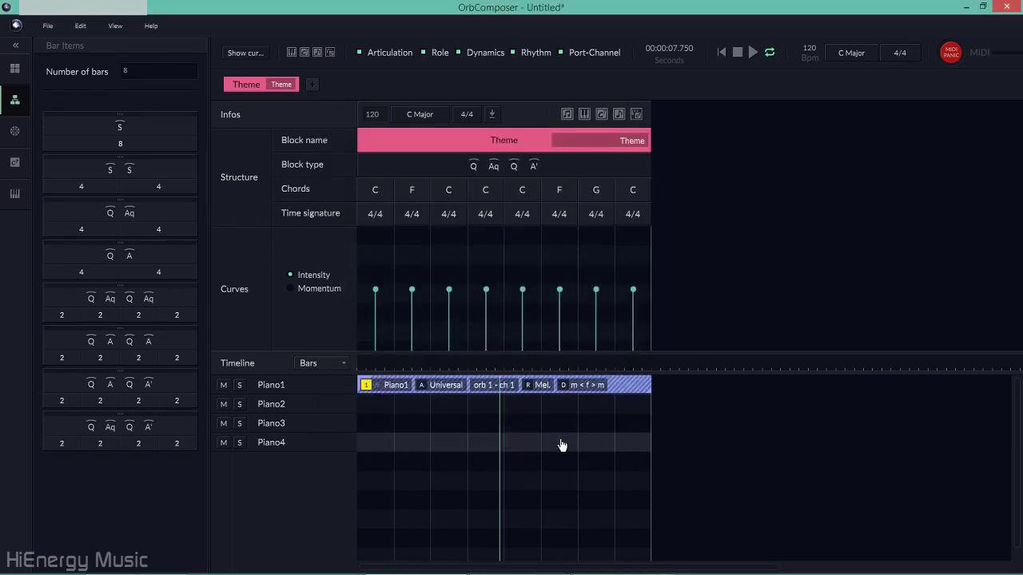
pyautogui.click(521, 412)
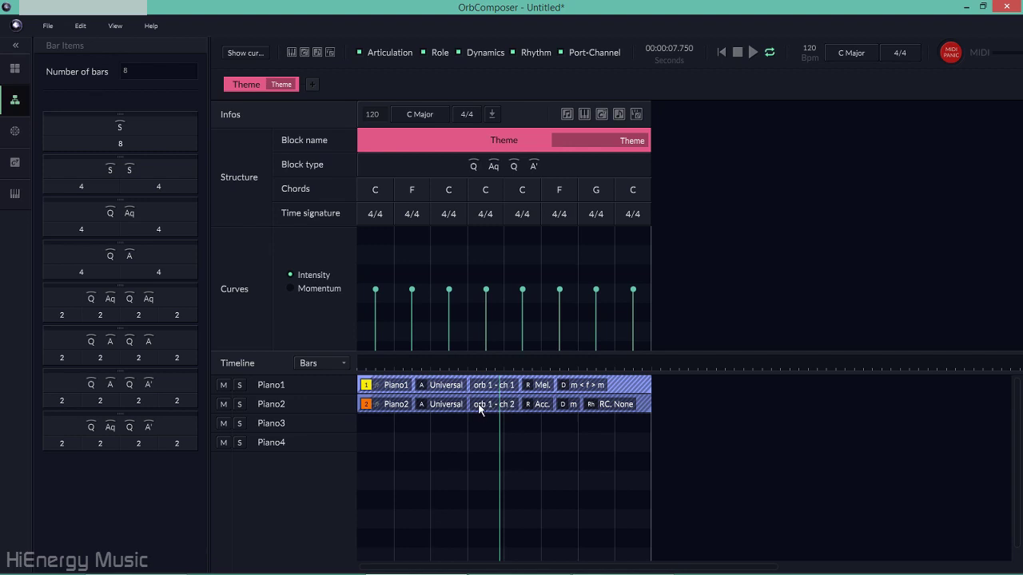
# - In Live, insert a second MIDI track named 'routing midi'
pyautogui.hotkey('alt', 'Tab')
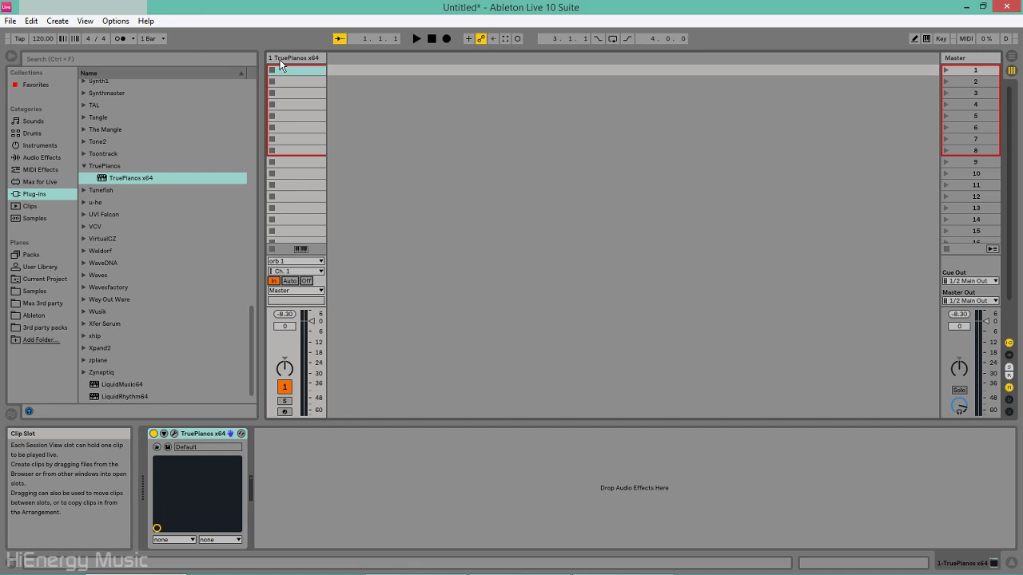
pyautogui.click(286, 60)
pyautogui.hotkey('ctrl', 'shift', 't')
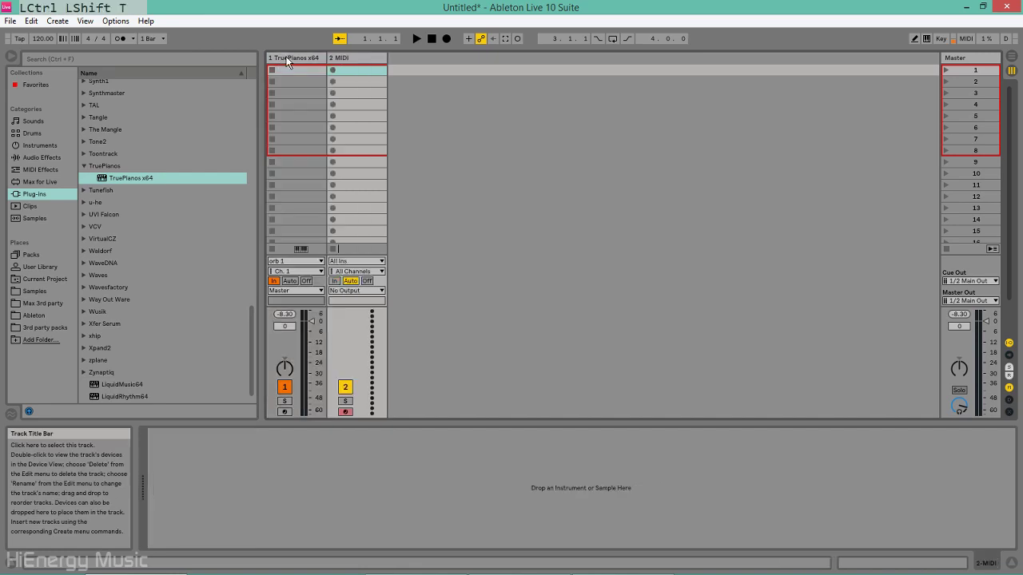
pyautogui.click(347, 59)
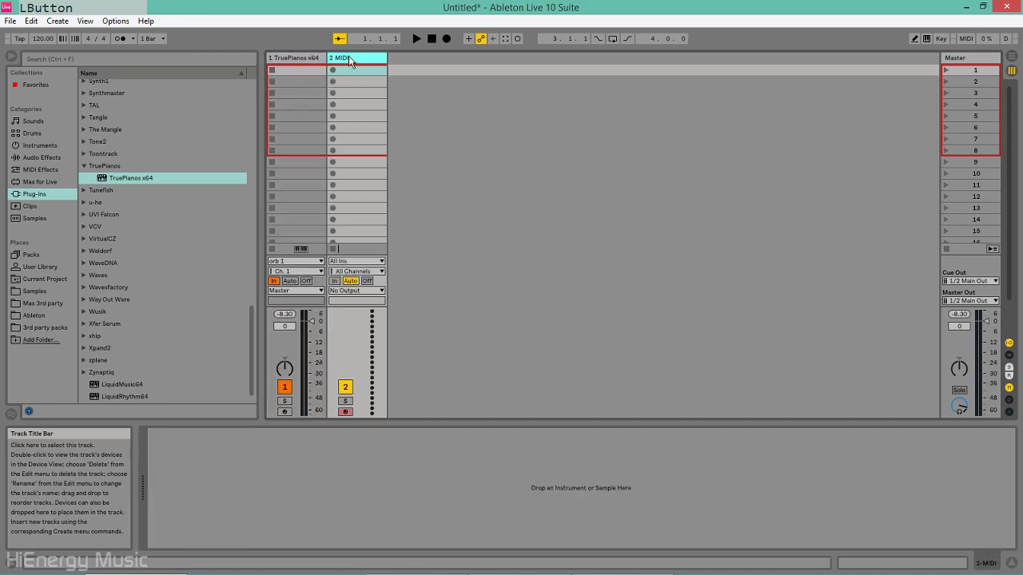
pyautogui.press('ctrl')
pyautogui.write('routing midi')
pyautogui.press('Return')
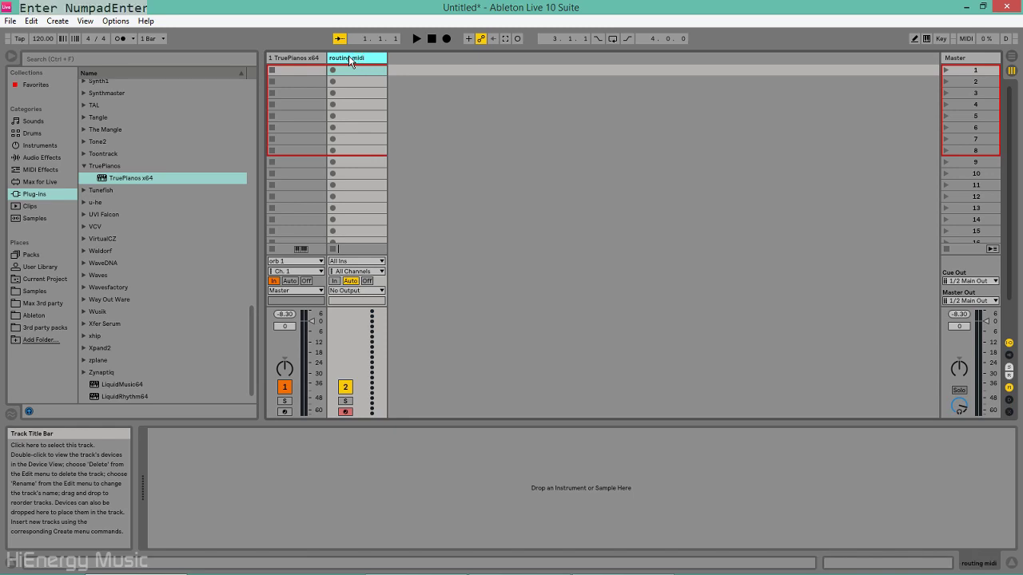
# - Route 'routing midi' from orb 1, Ch. 2 to 1-TruePianos x64 with monitoring In, then start playback
pyautogui.click(363, 290)
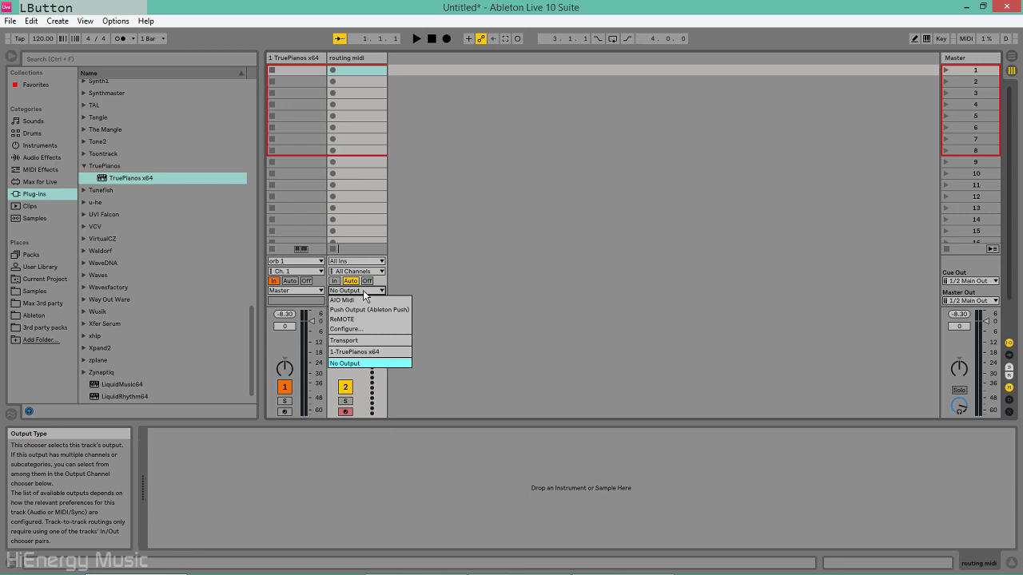
pyautogui.click(371, 353)
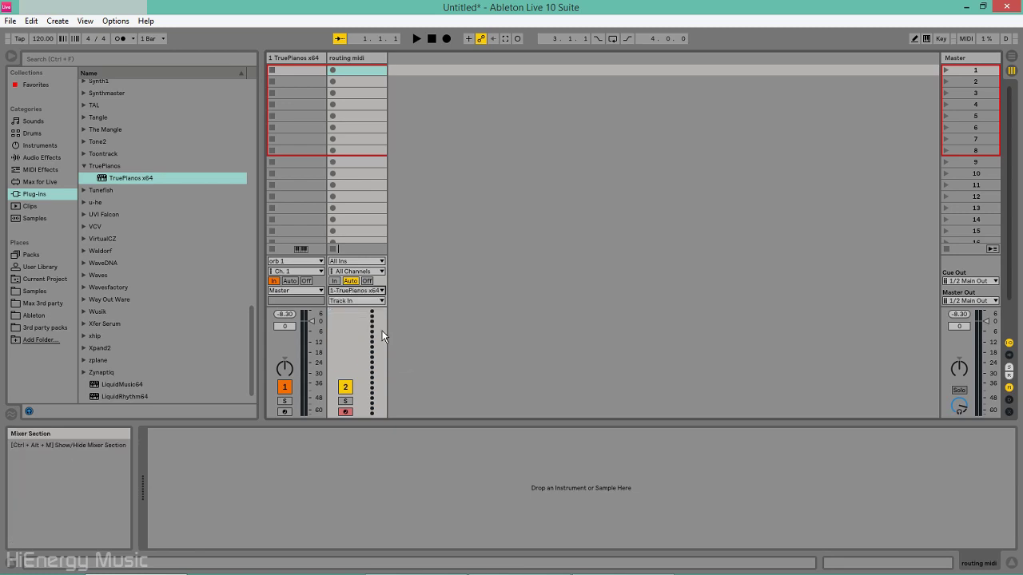
pyautogui.click(358, 299)
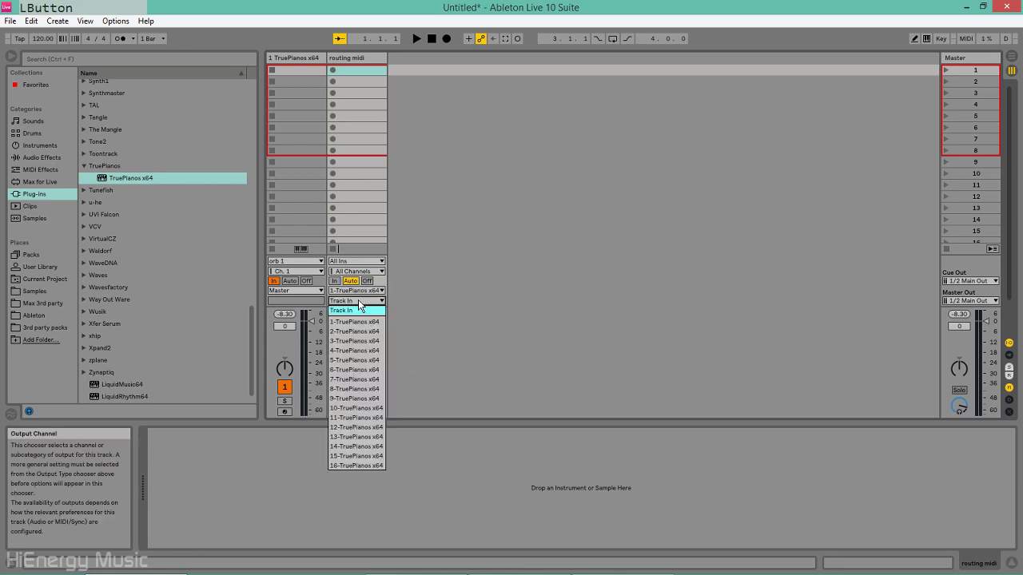
pyautogui.click(360, 321)
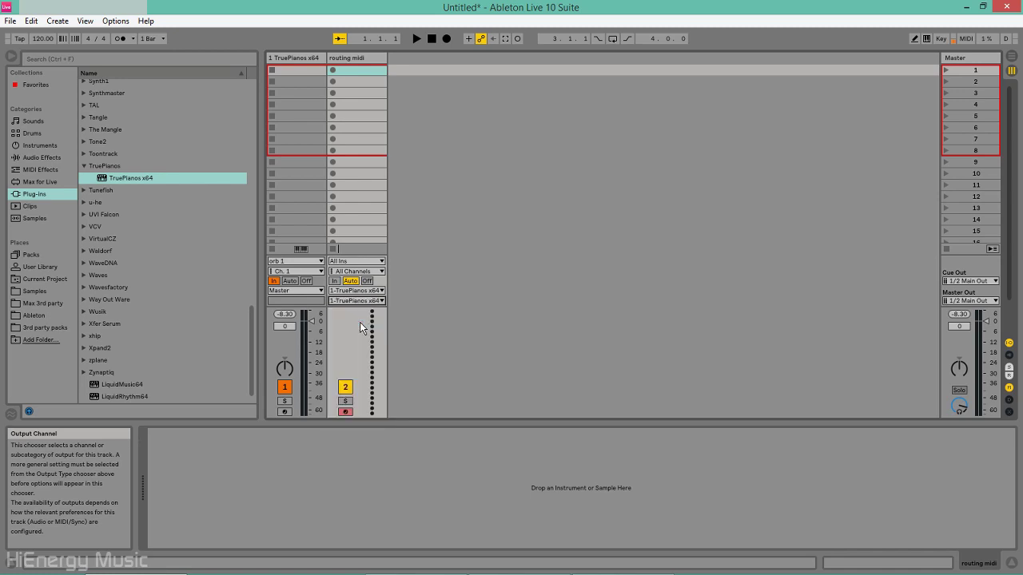
pyautogui.click(334, 281)
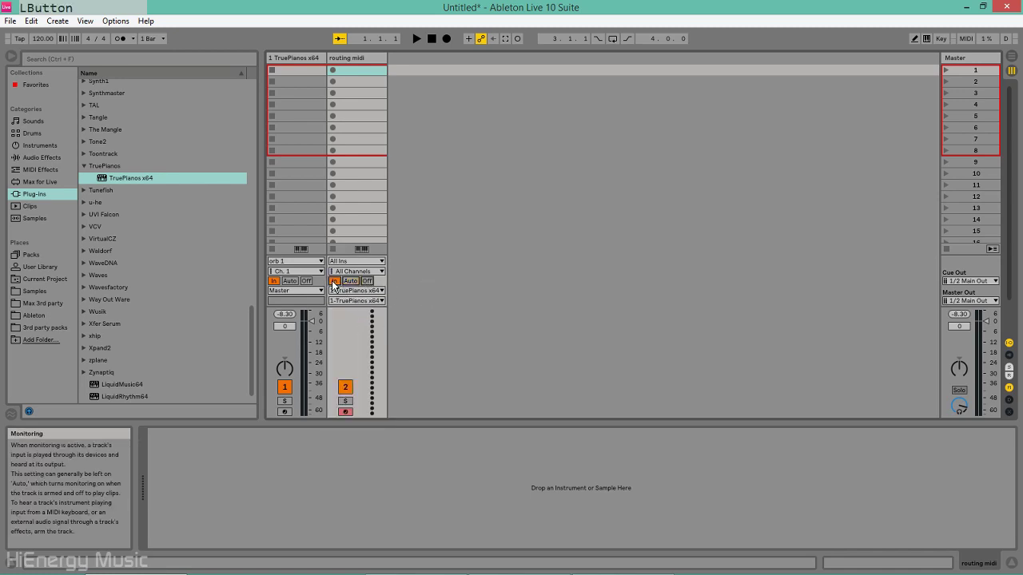
pyautogui.click(369, 262)
pyautogui.click(364, 330)
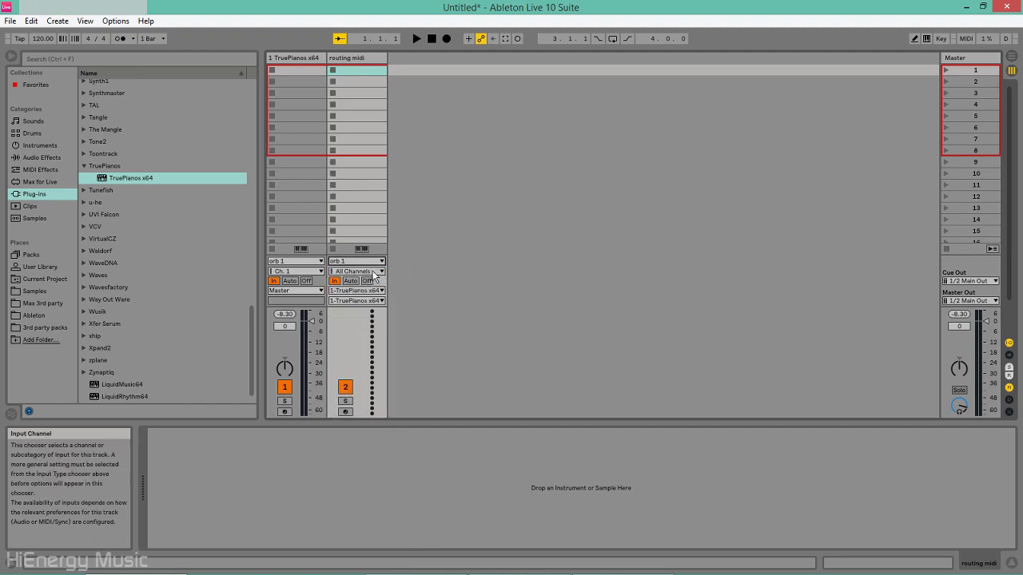
pyautogui.click(360, 272)
pyautogui.click(374, 301)
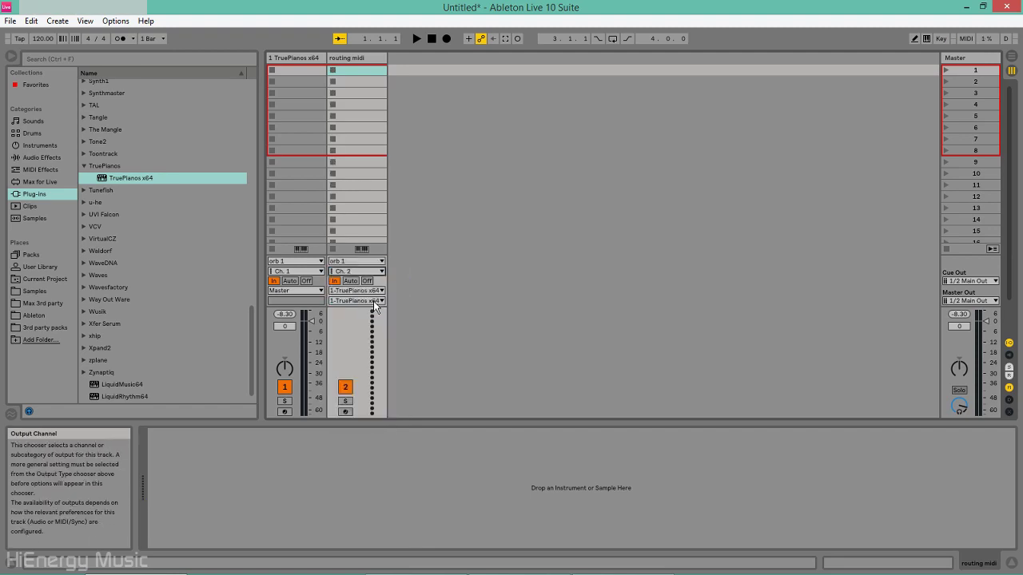
pyautogui.hotkey('alt', 'Tab')
pyautogui.click(755, 52)
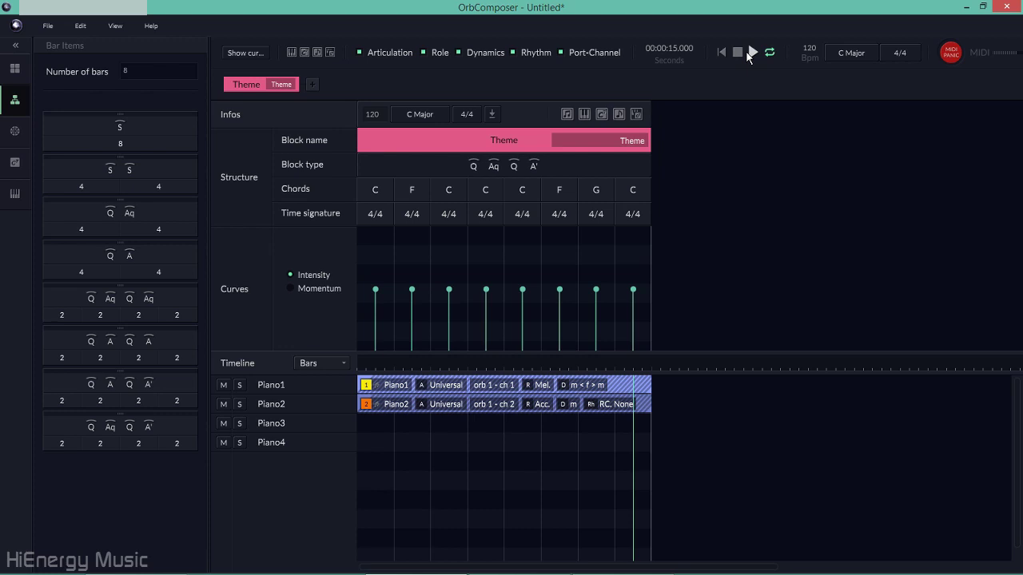
# - Stop playback and add a Piano3 clip with the Bass role and f > m dynamics
pyautogui.click(737, 54)
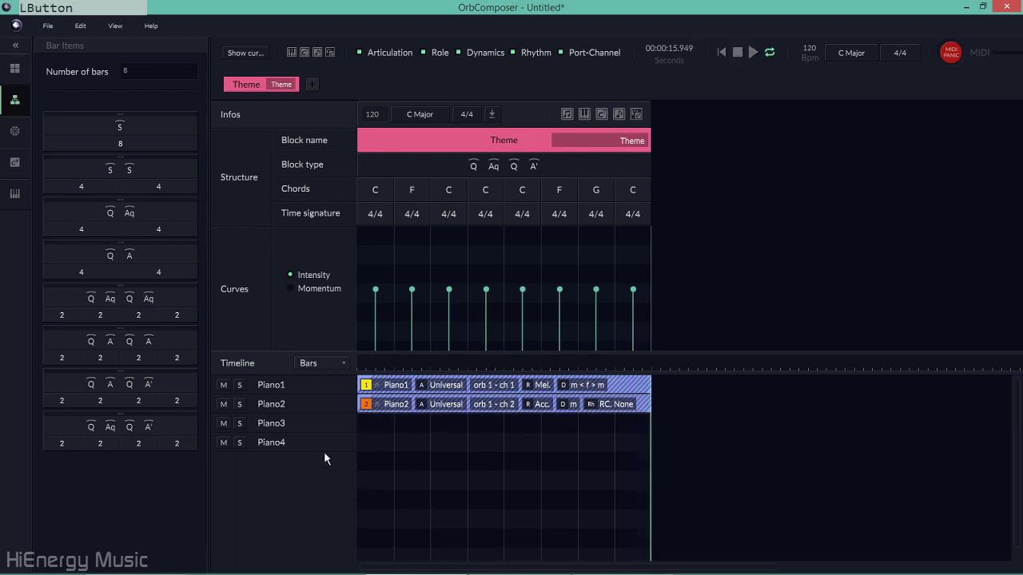
pyautogui.click(435, 428)
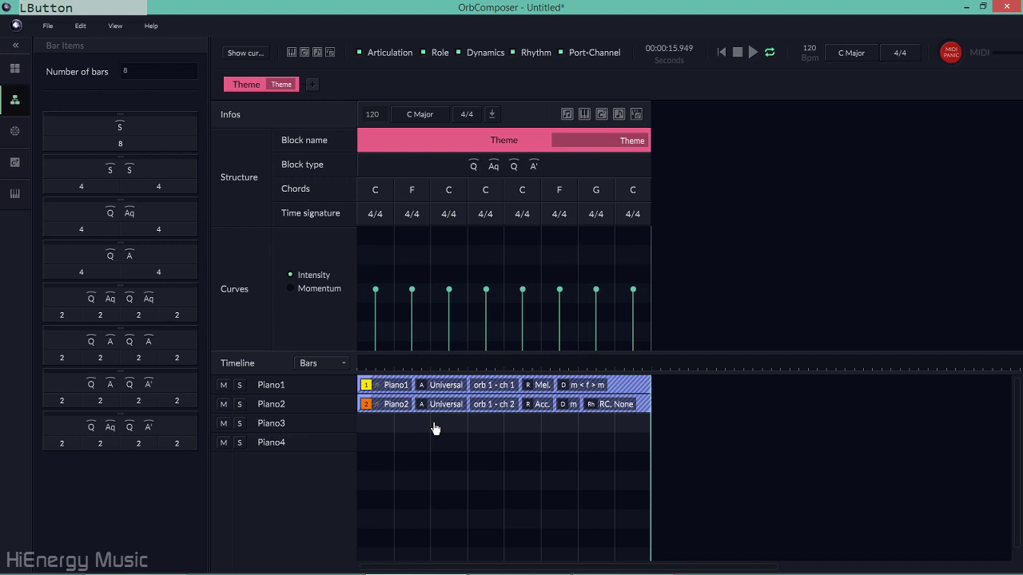
pyautogui.doubleClick(434, 428)
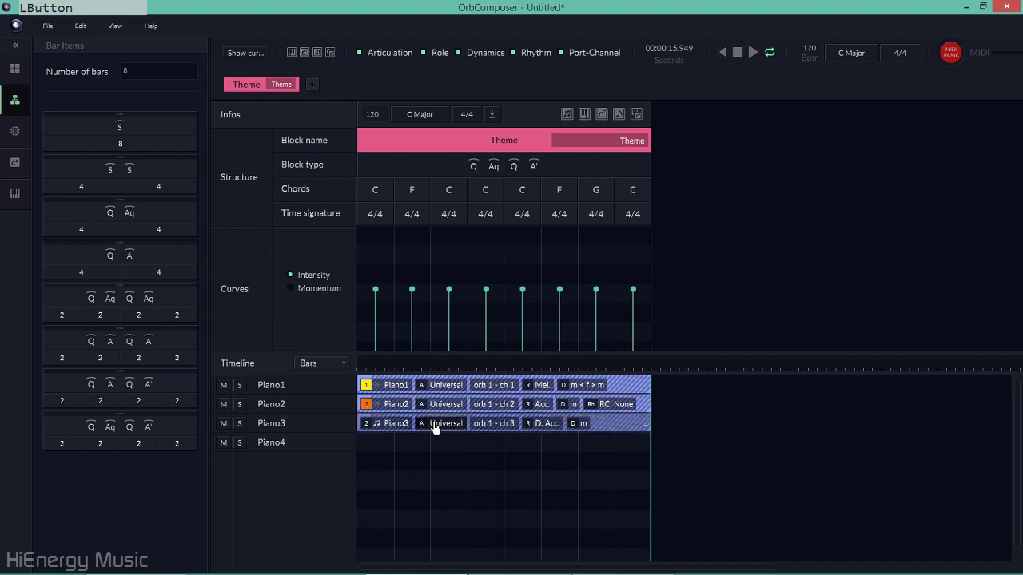
pyautogui.click(549, 428)
pyautogui.click(440, 158)
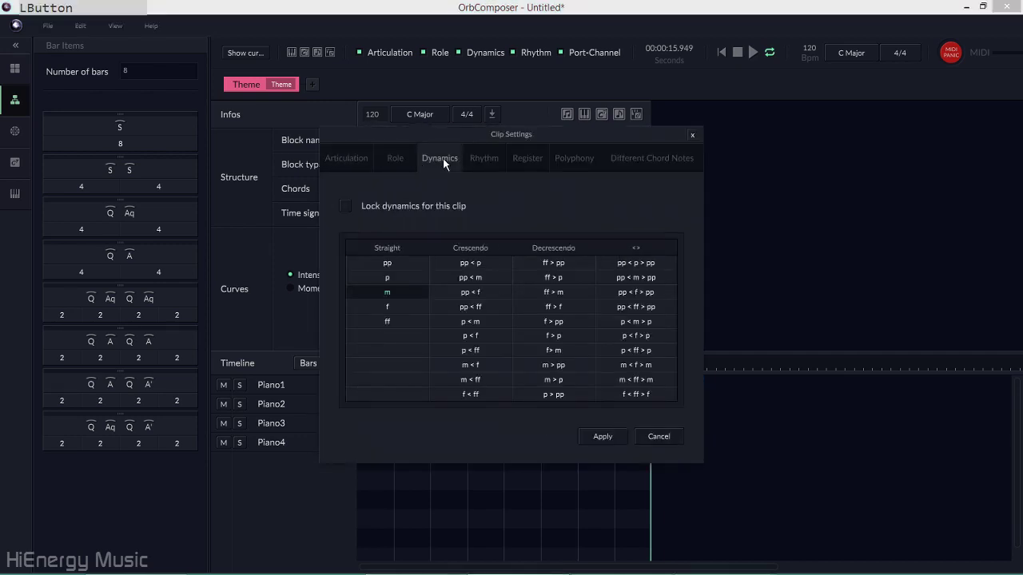
pyautogui.click(559, 352)
pyautogui.click(603, 436)
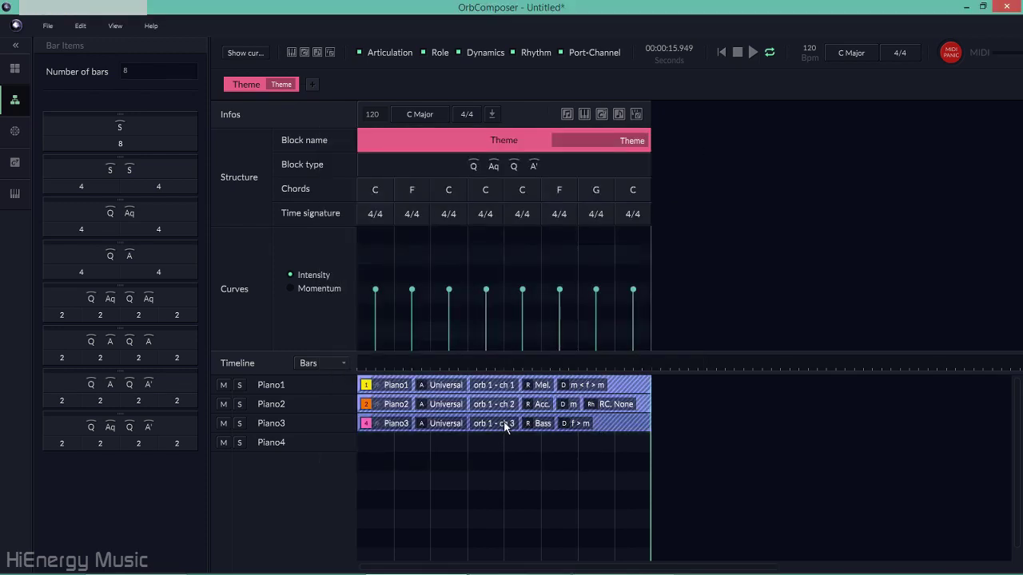
# - In Live, insert a third MIDI track named 'routing bass'
pyautogui.hotkey('alt', 'Tab')
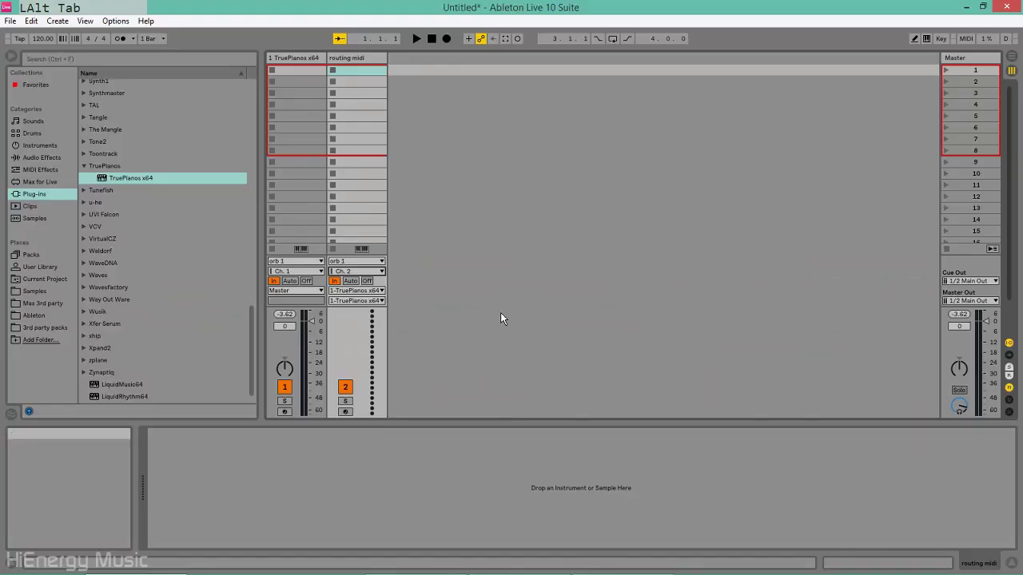
pyautogui.click(362, 57)
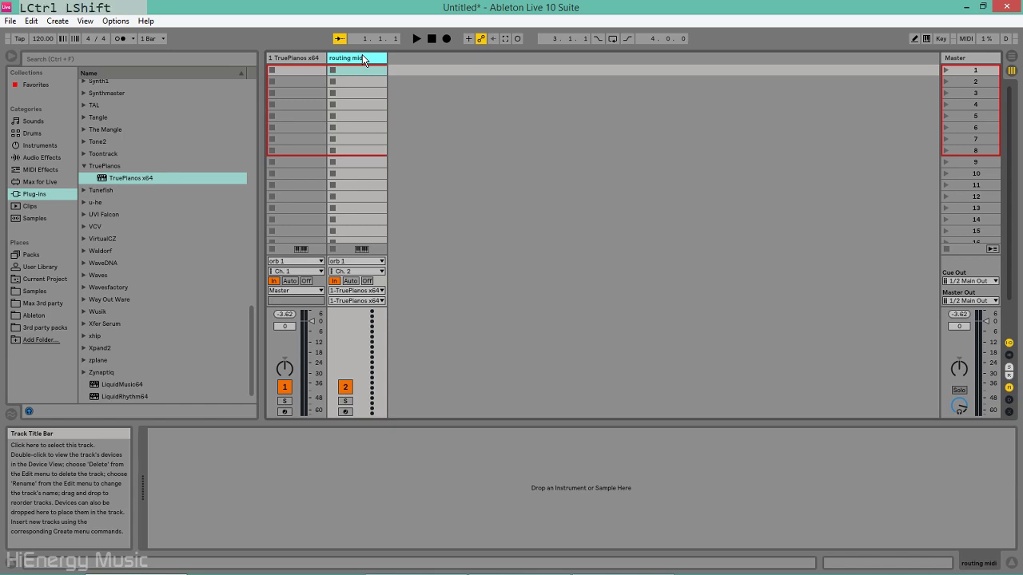
pyautogui.hotkey('ctrl', 'shift', 't')
pyautogui.click(412, 58)
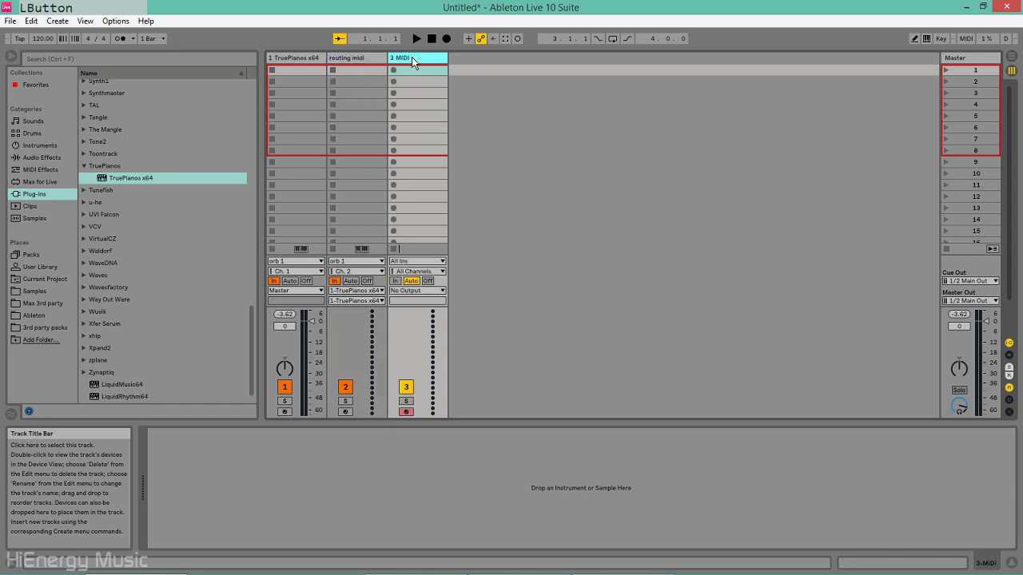
pyautogui.hotkey('ctrl', 'r')
pyautogui.write('routing bass')
pyautogui.press('Return')
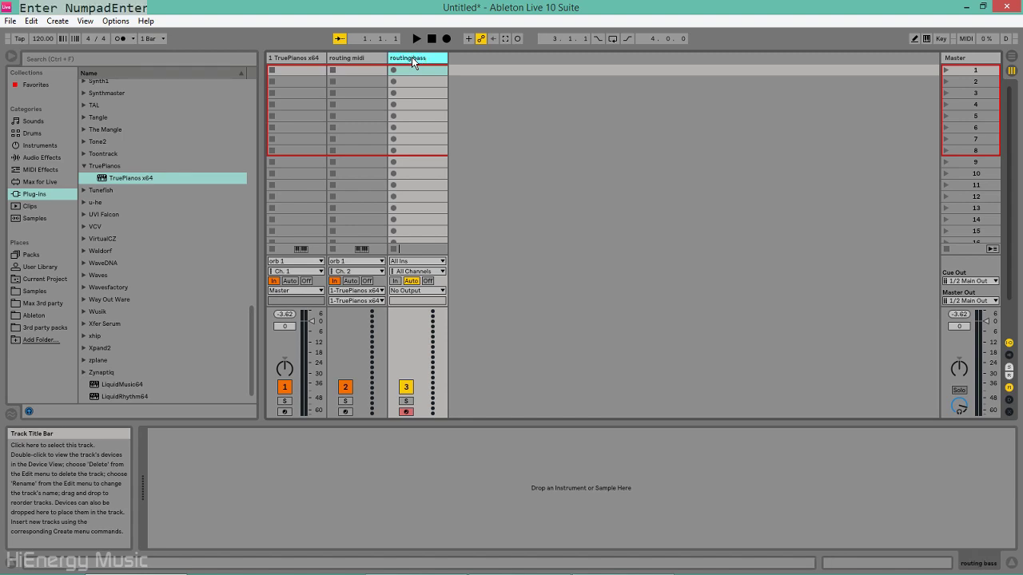
# - Route 'routing bass' from orb 1, Ch. 3 to 1-TruePianos x64 with monitoring In
pyautogui.click(395, 280)
pyautogui.click(415, 291)
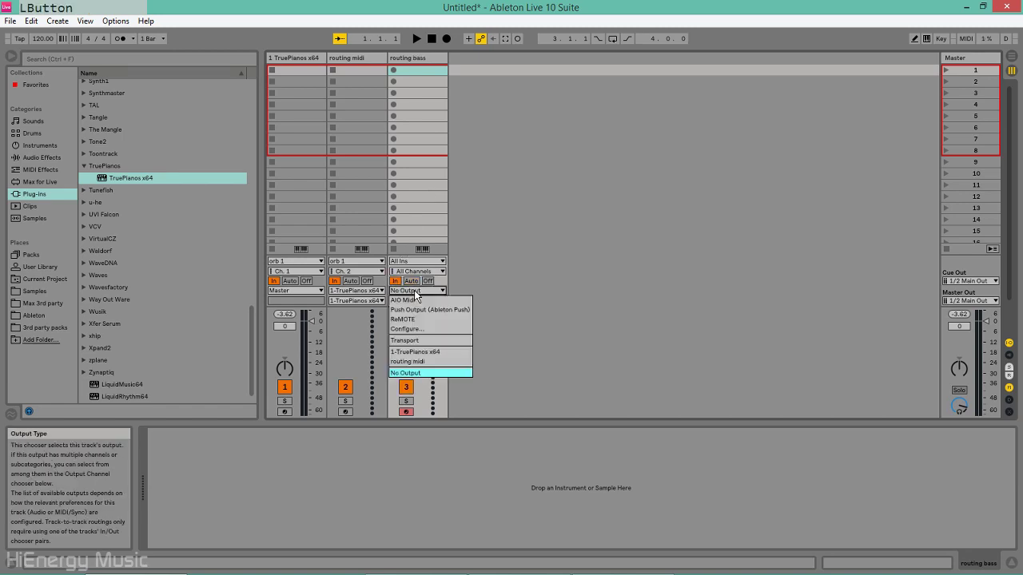
pyautogui.click(428, 353)
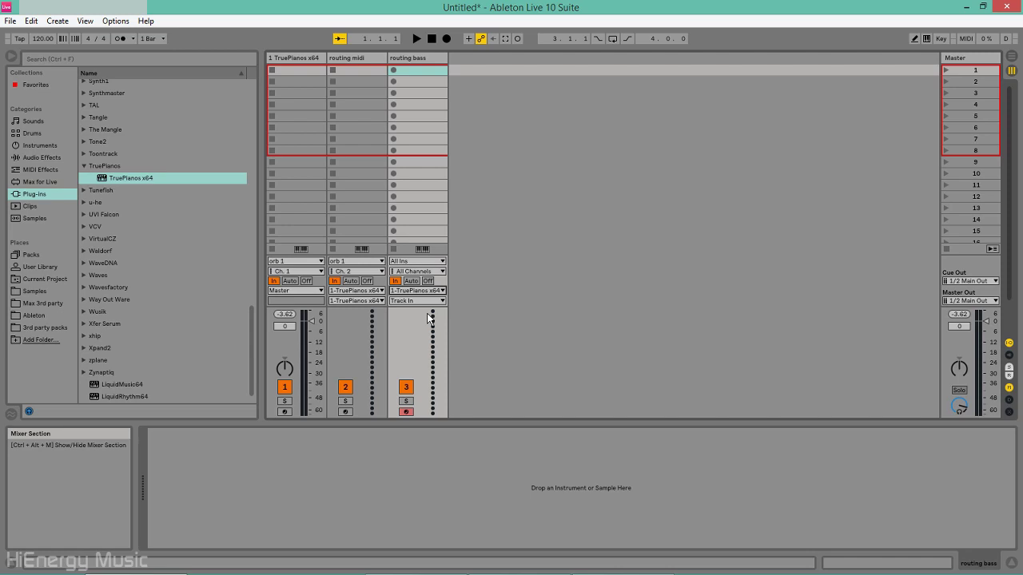
pyautogui.click(425, 301)
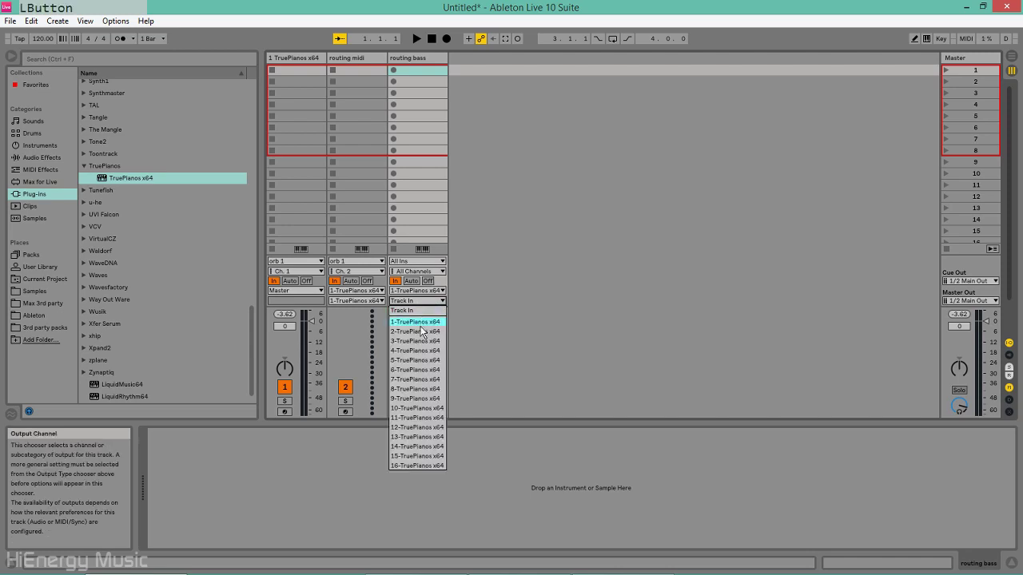
pyautogui.click(419, 320)
pyautogui.click(412, 261)
pyautogui.click(418, 328)
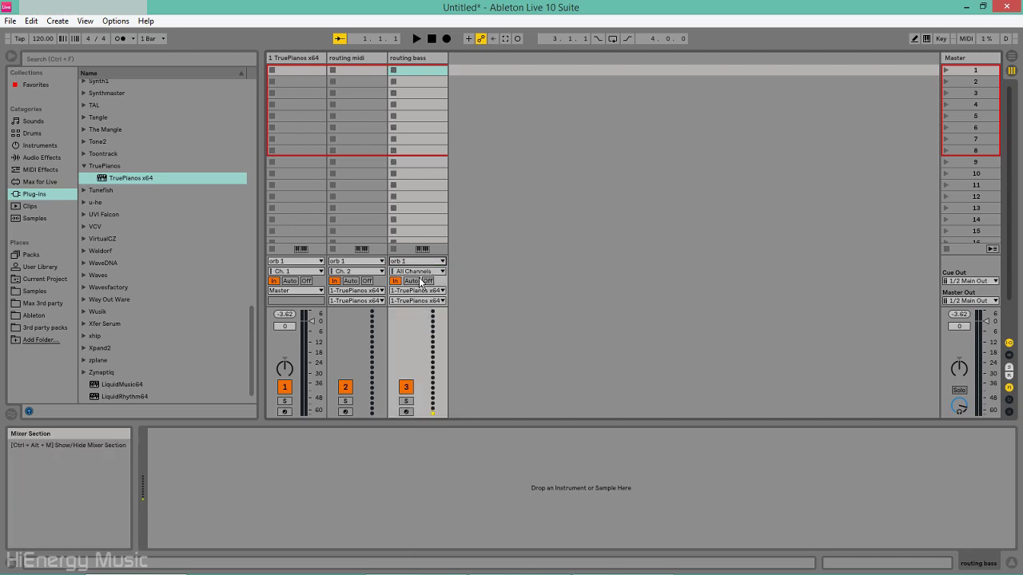
pyautogui.click(417, 271)
pyautogui.click(420, 310)
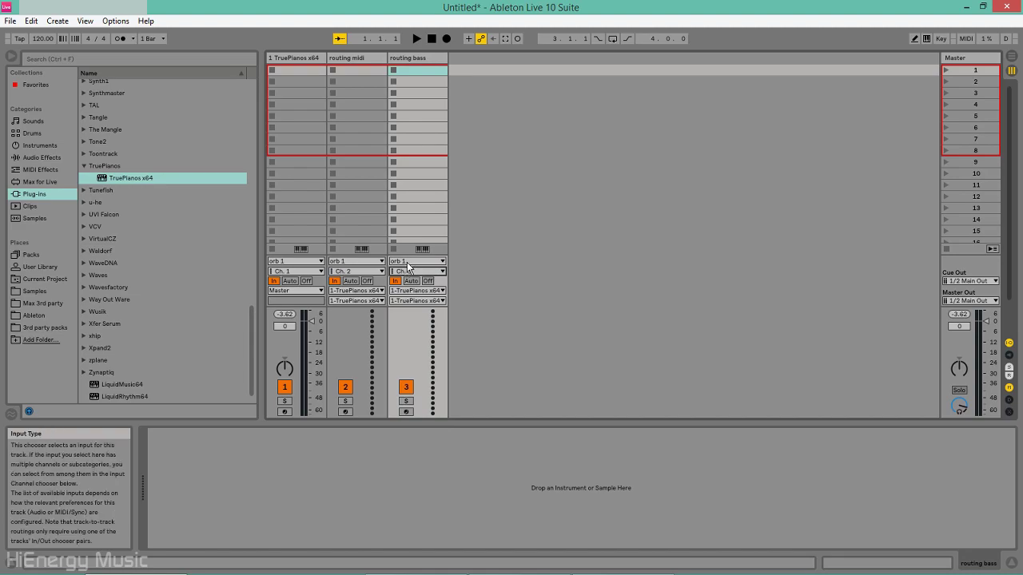
pyautogui.hotkey('alt', 'Tab')
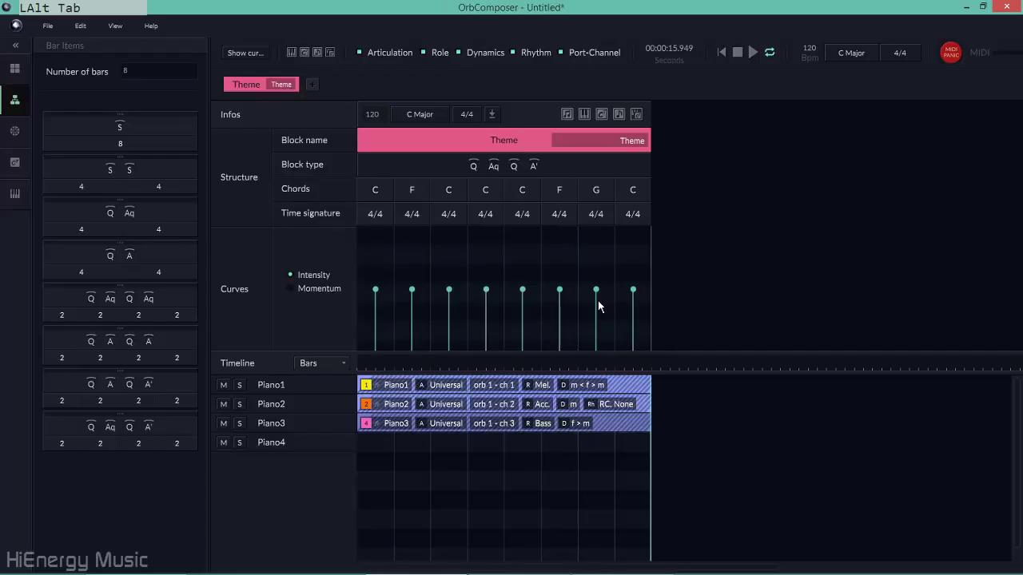
# - Play the three-piano Theme from the start, turn looping off, and stop at 19.850 seconds
pyautogui.click(722, 52)
pyautogui.click(752, 53)
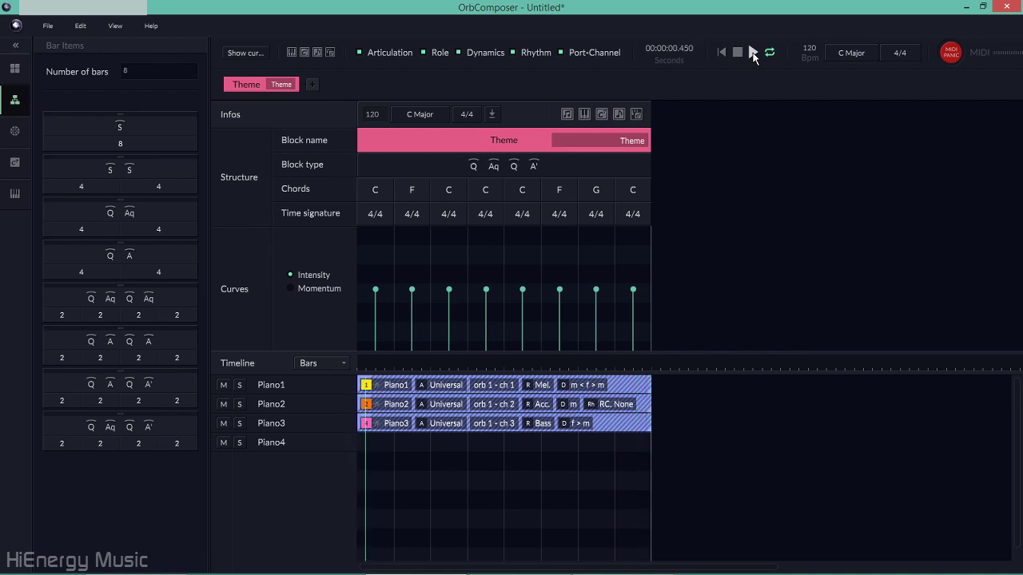
pyautogui.click(769, 53)
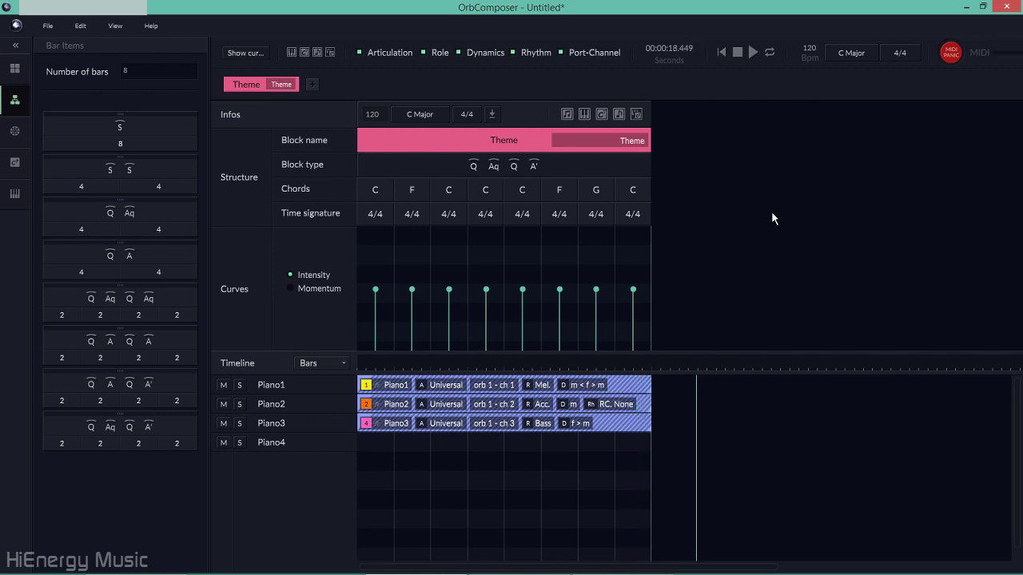
pyautogui.press('space')
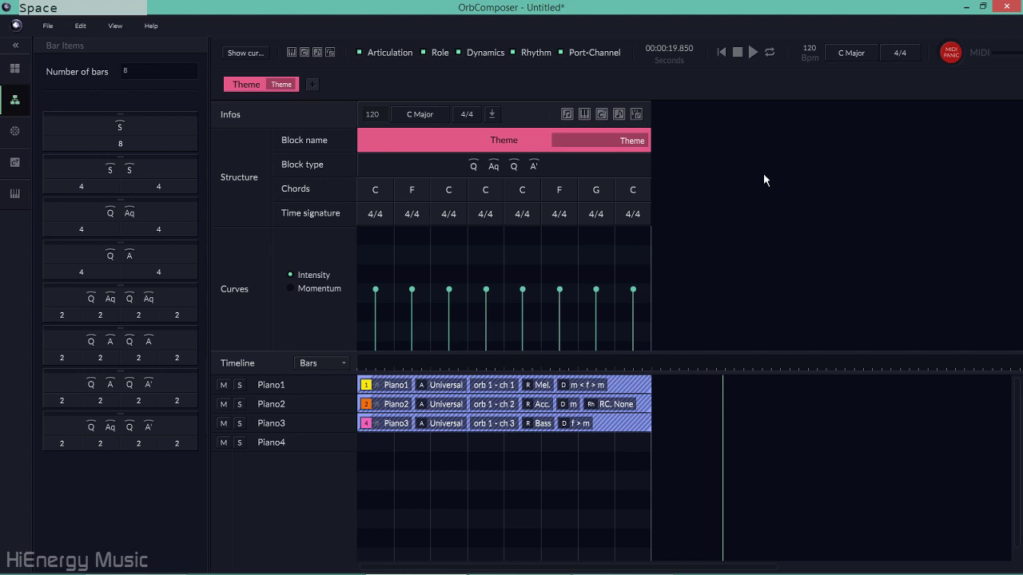